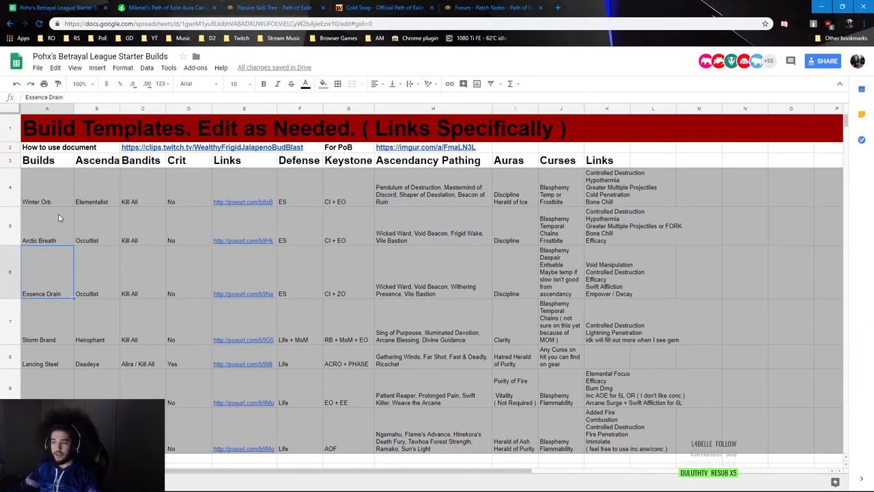
pyautogui.scroll(-3, 58, 213)
pyautogui.scroll(3, 55, 198)
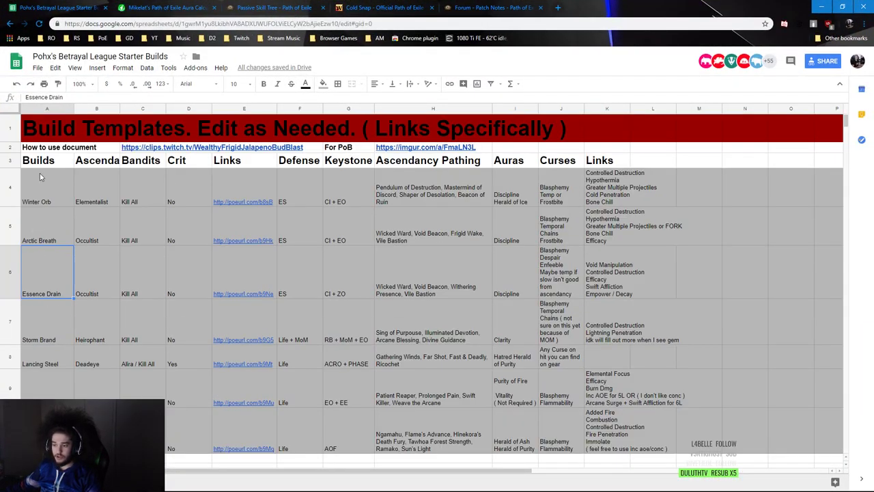
pyautogui.scroll(-1, 40, 172)
pyautogui.scroll(1, 42, 172)
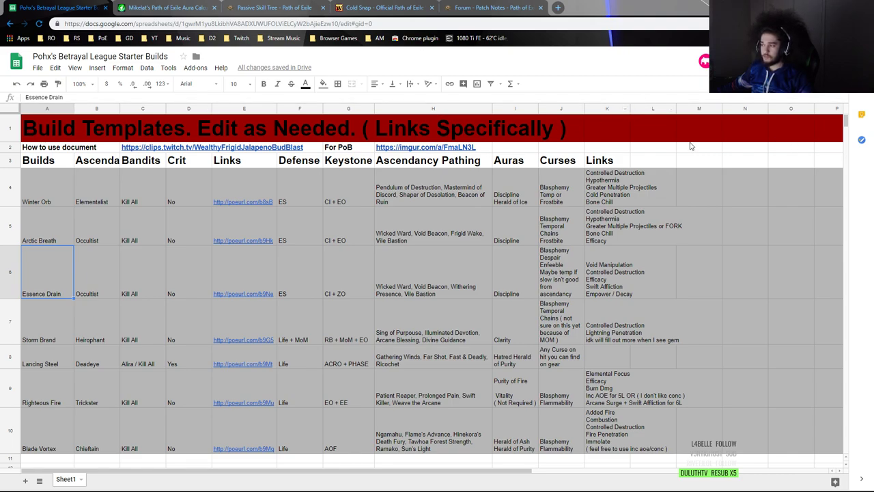
pyautogui.moveTo(566, 126); pyautogui.dragTo(515, 129)
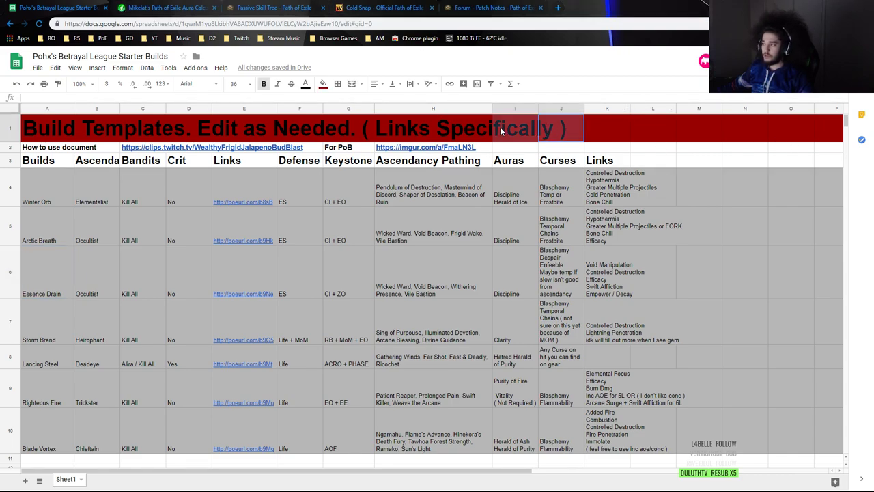
pyautogui.click(649, 136)
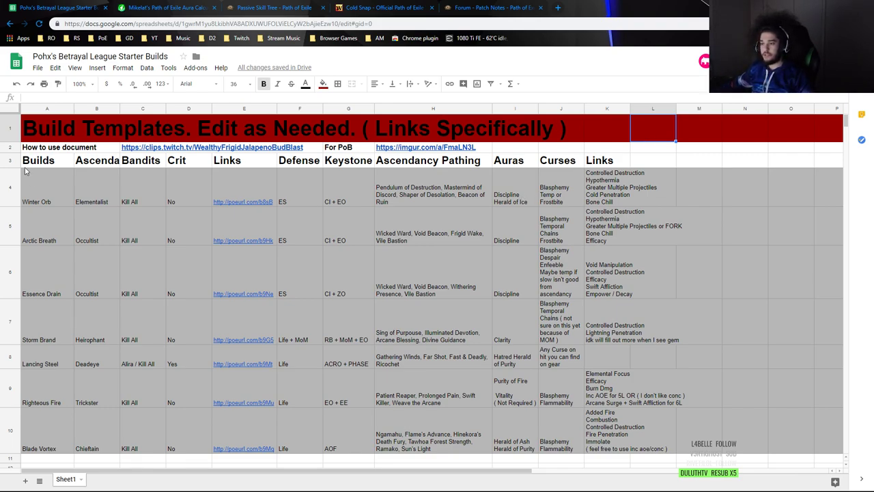
# Examine the Winter Orb row column by column, from ascendancy, bandits and crit through defense, keystones, auras, curses and gem links.
pyautogui.click(39, 204)
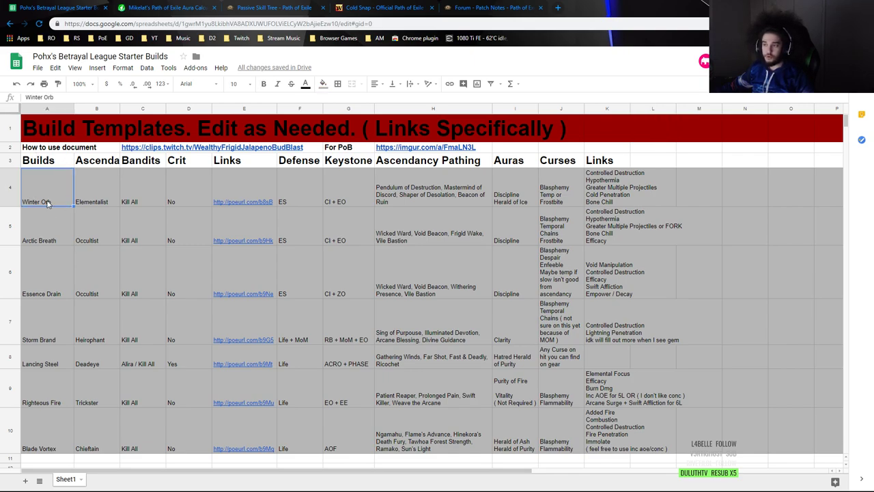
pyautogui.press('Right')
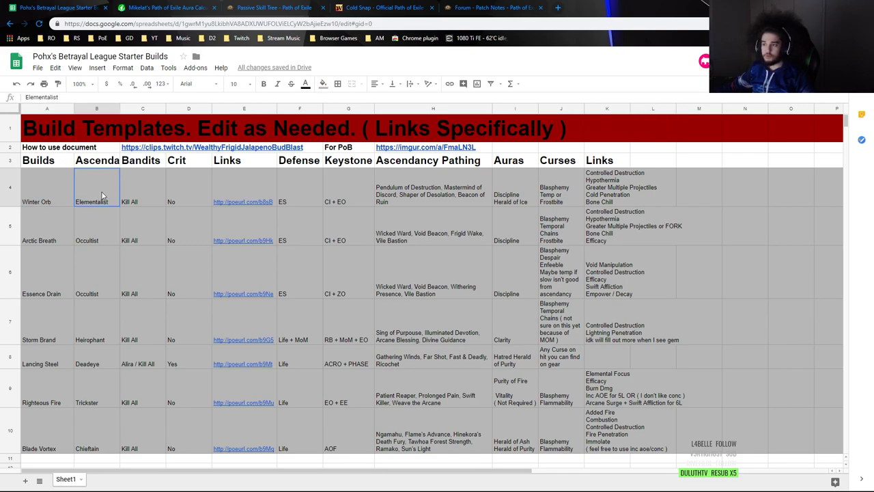
pyautogui.click(142, 201)
pyautogui.click(196, 196)
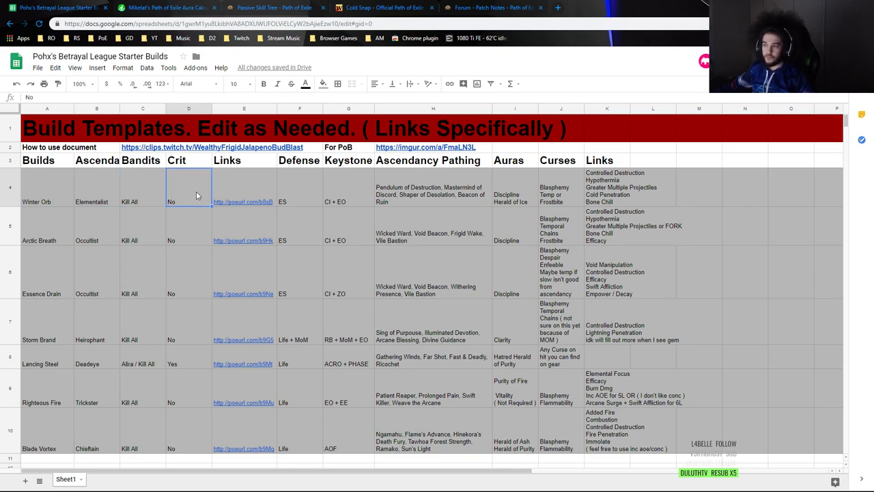
pyautogui.moveTo(244, 204)
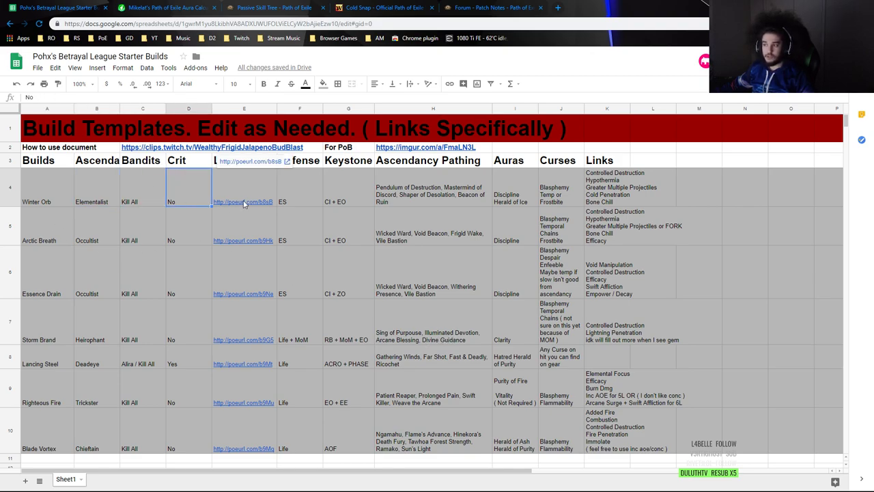
pyautogui.click(300, 190)
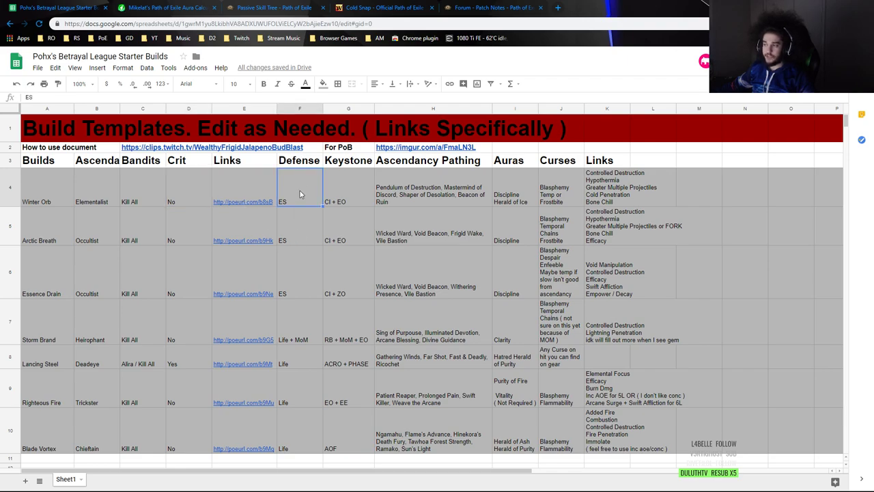
pyautogui.click(336, 200)
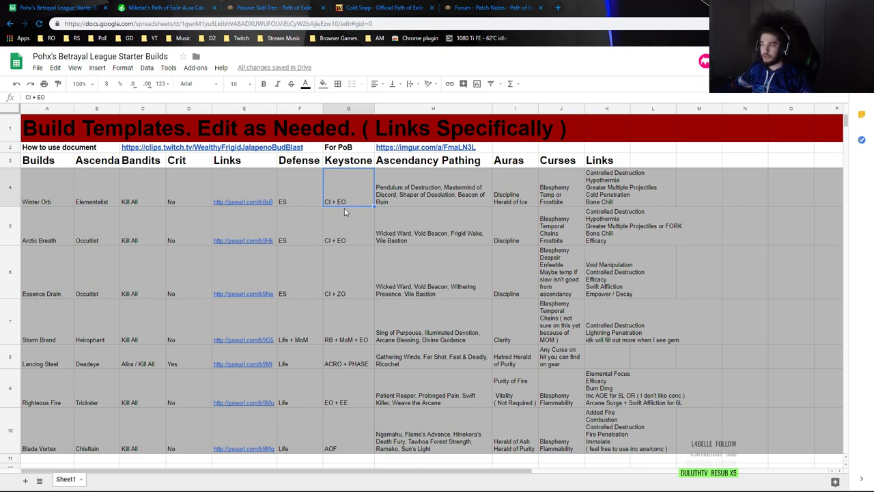
pyautogui.click(381, 190)
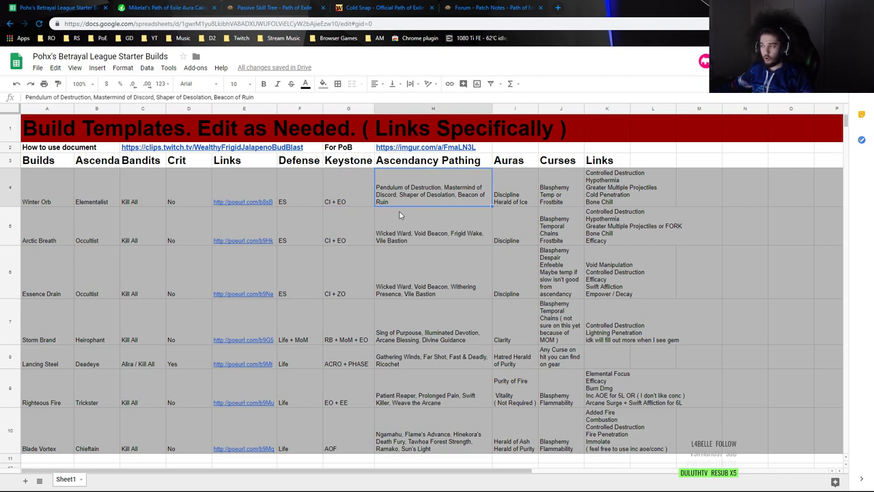
pyautogui.click(512, 202)
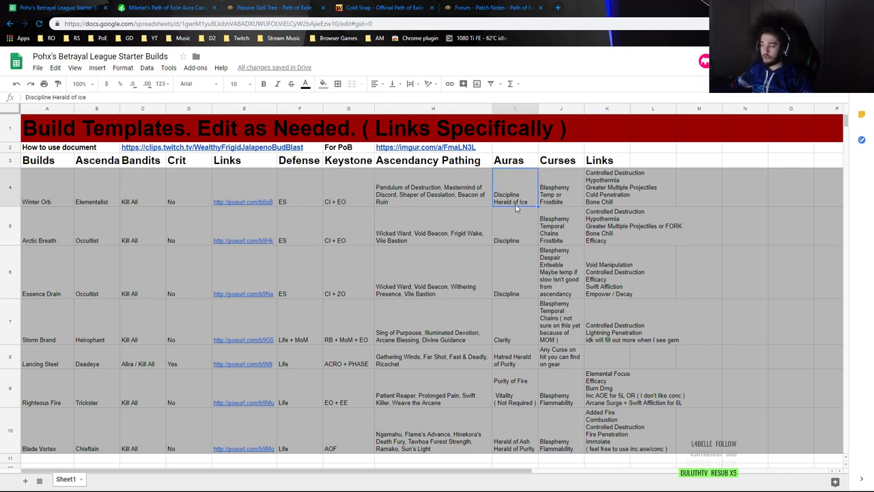
pyautogui.click(559, 194)
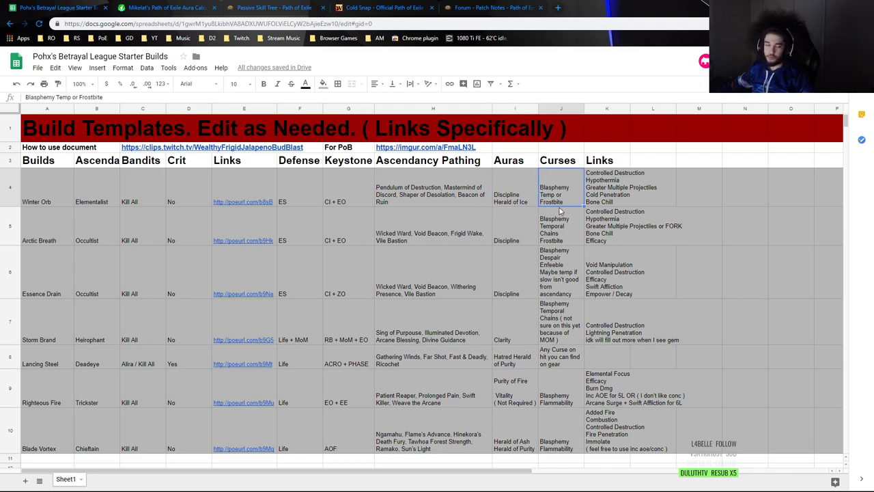
pyautogui.click(597, 186)
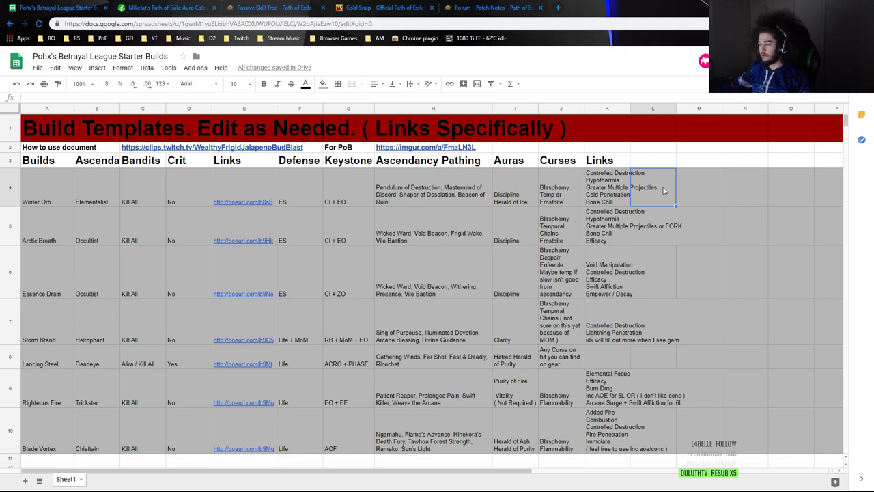
pyautogui.click(656, 162)
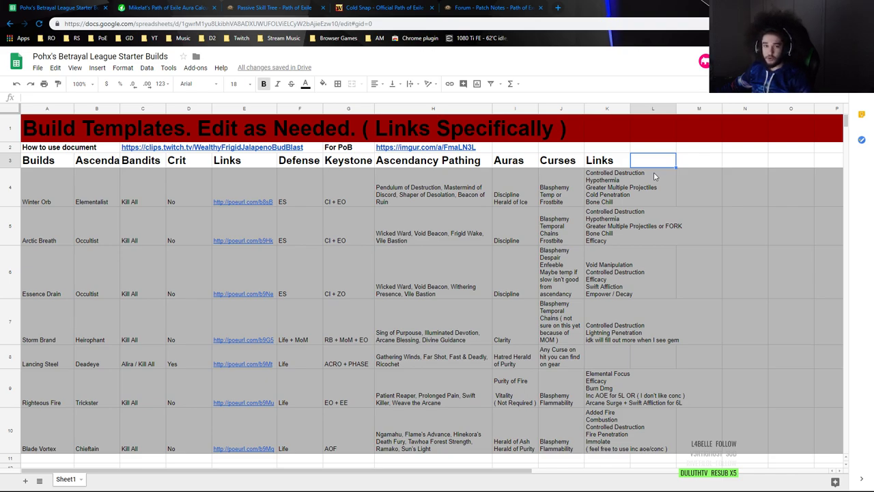
# Look at the Righteous Fire entry and browse the build list down to its last row and back.
pyautogui.click(53, 391)
pyautogui.scroll(-2, 54, 391)
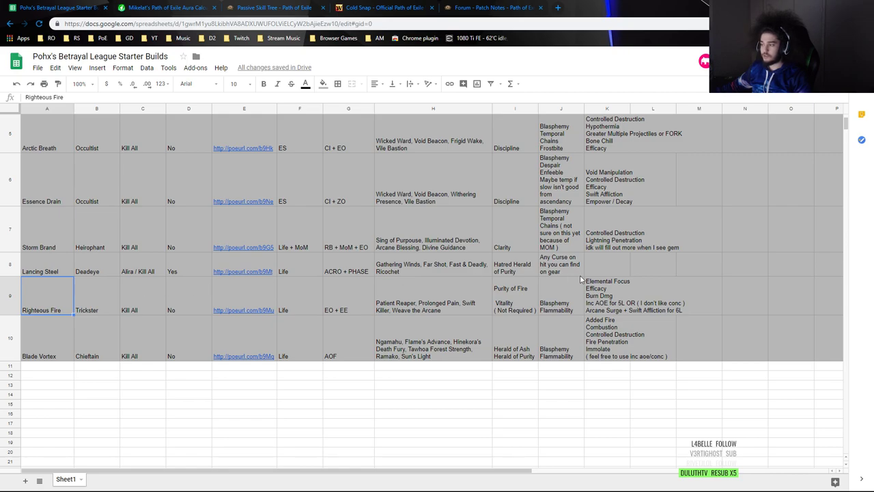
pyautogui.scroll(2, 657, 297)
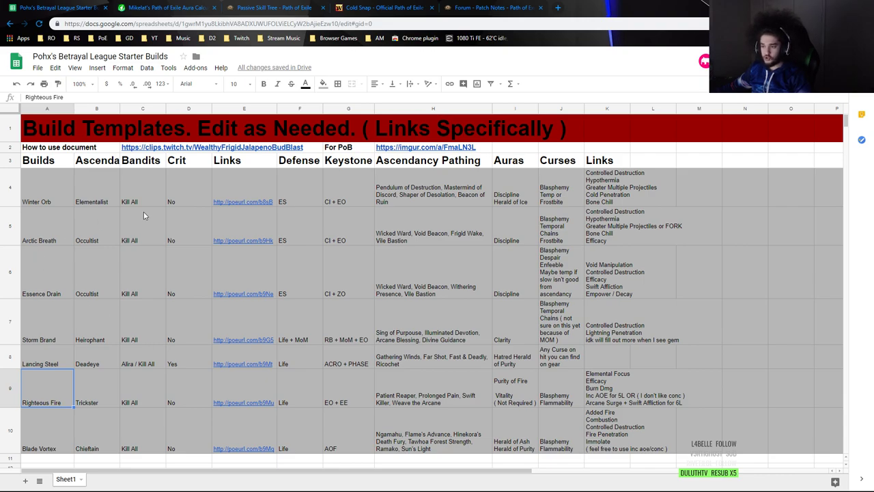
pyautogui.scroll(-1, 140, 254)
pyautogui.scroll(1, 89, 249)
# Review the Arctic Breath, Winter Orb, Essence Drain and Storm Brand entries in the Builds column.
pyautogui.click(39, 242)
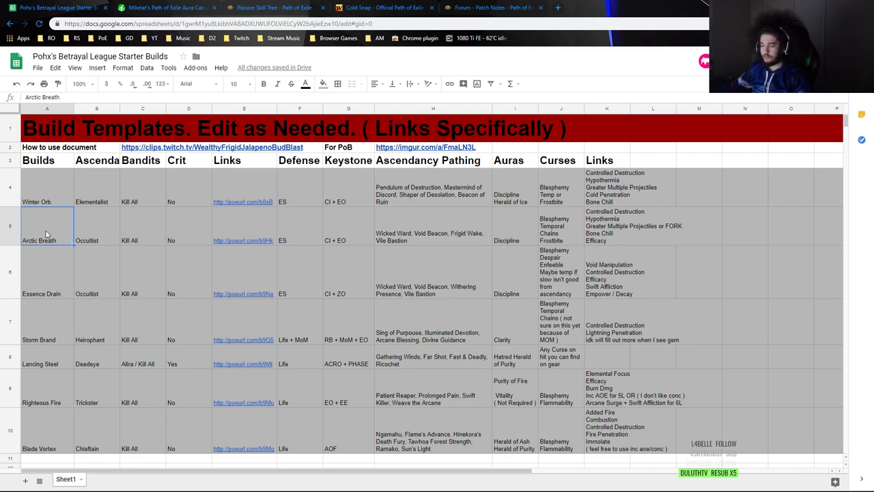
pyautogui.click(45, 195)
pyautogui.click(58, 242)
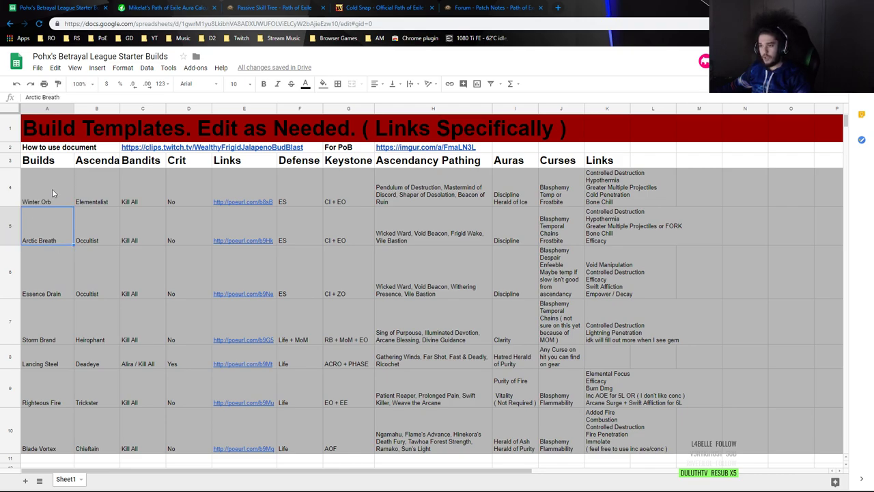
pyautogui.click(45, 204)
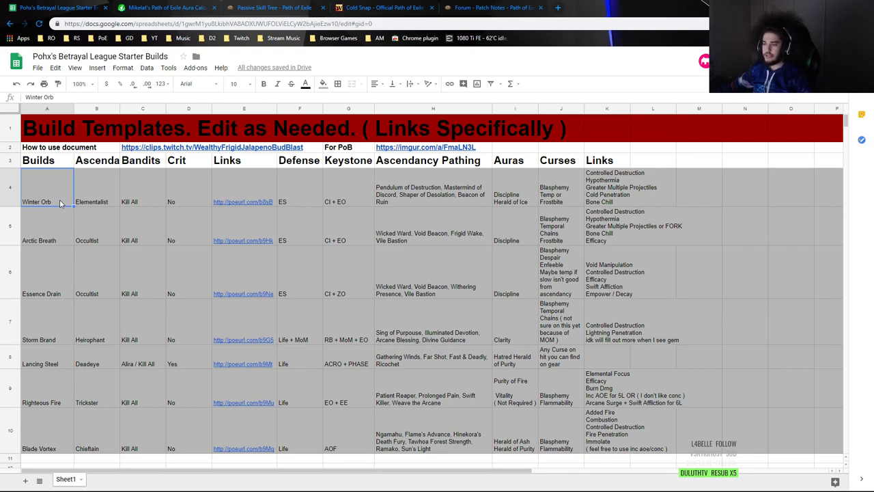
pyautogui.click(50, 276)
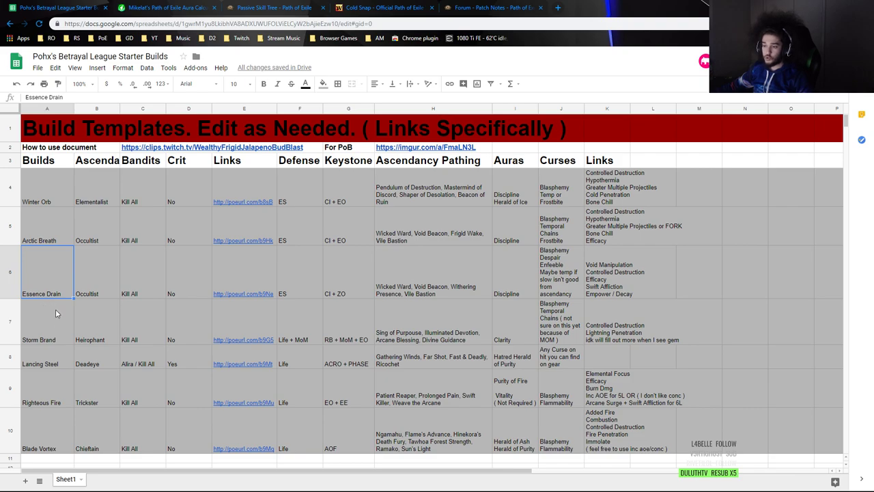
pyautogui.click(55, 313)
pyautogui.scroll(-3, 55, 312)
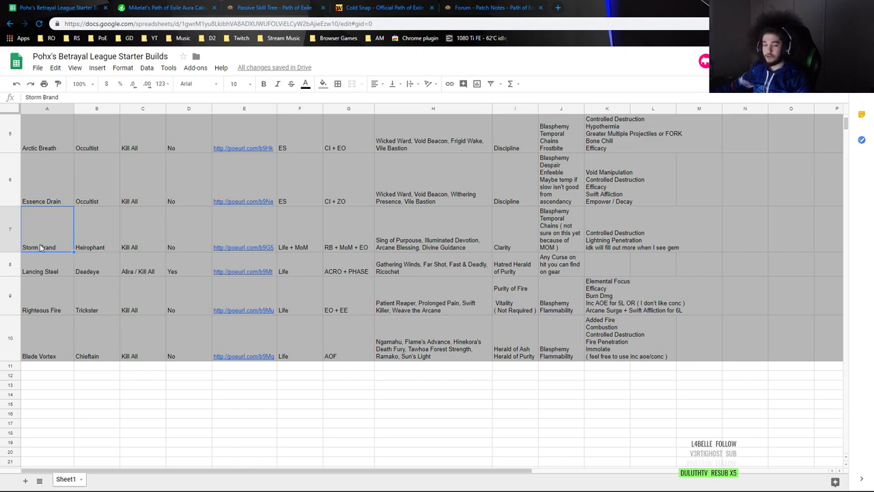
# Review the Lancing Steel row's ascendancy and bandit choice, plus the Righteous Fire and Blade Vortex entries.
pyautogui.click(54, 258)
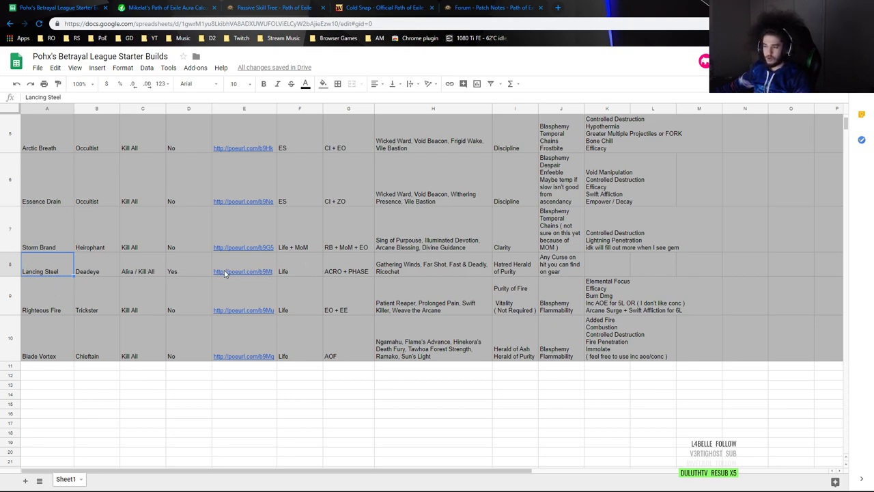
pyautogui.press('Right')
pyautogui.press('Right')
pyautogui.press('Right')
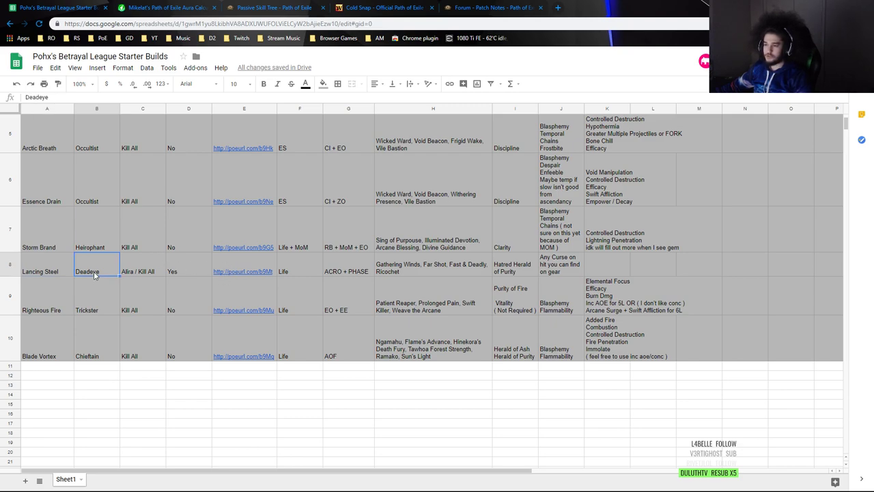
pyautogui.press('Left')
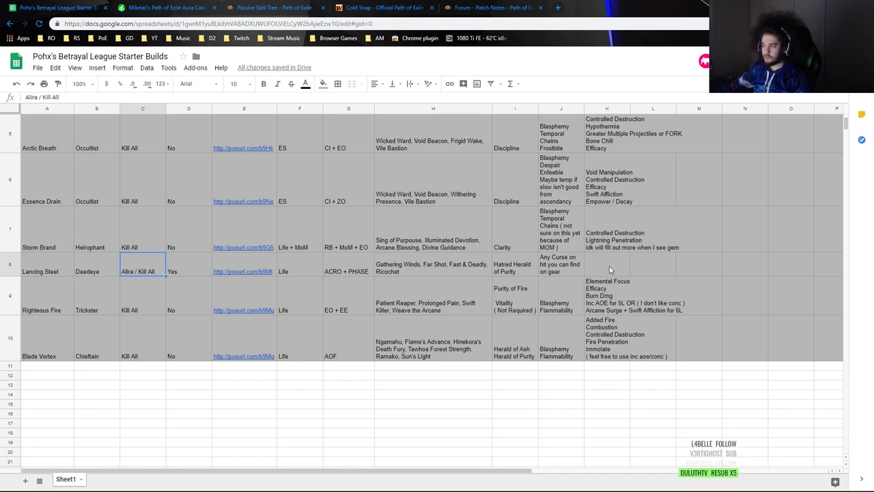
pyautogui.click(44, 311)
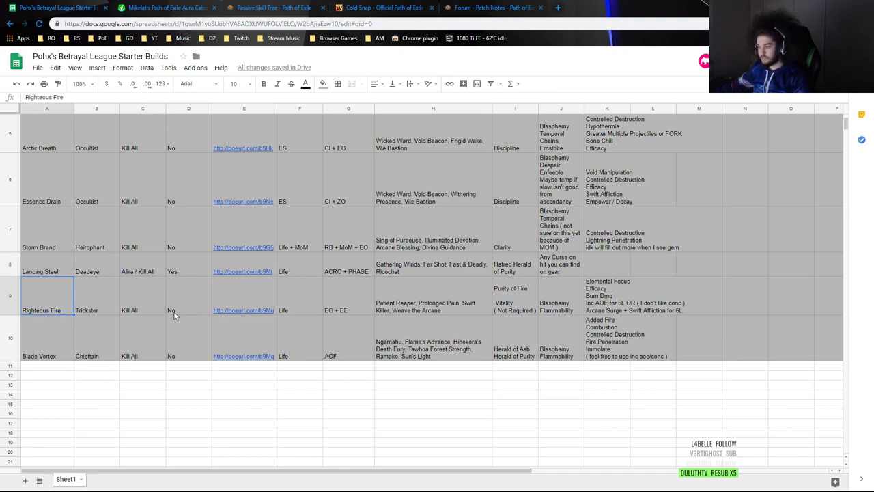
pyautogui.click(57, 352)
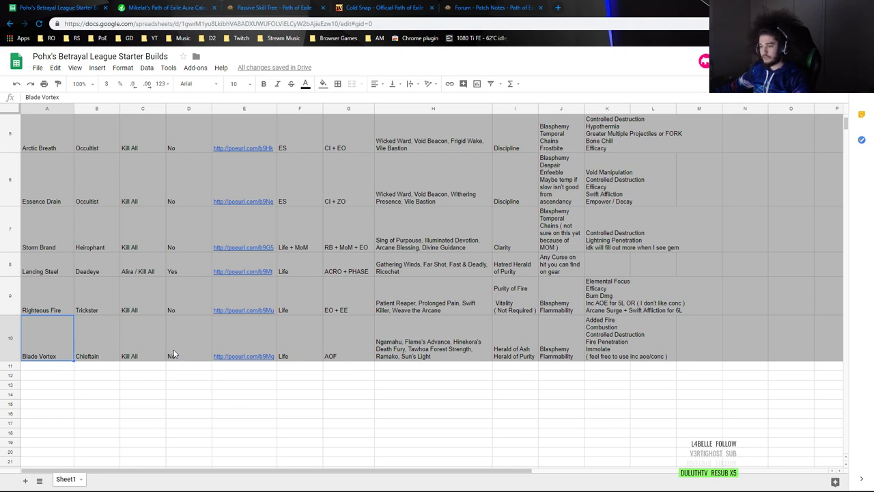
pyautogui.press('Right')
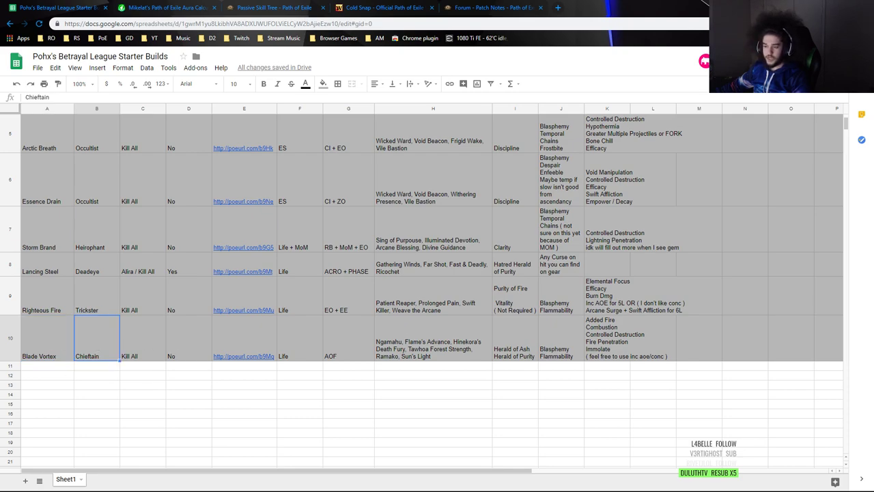
pyautogui.click(57, 350)
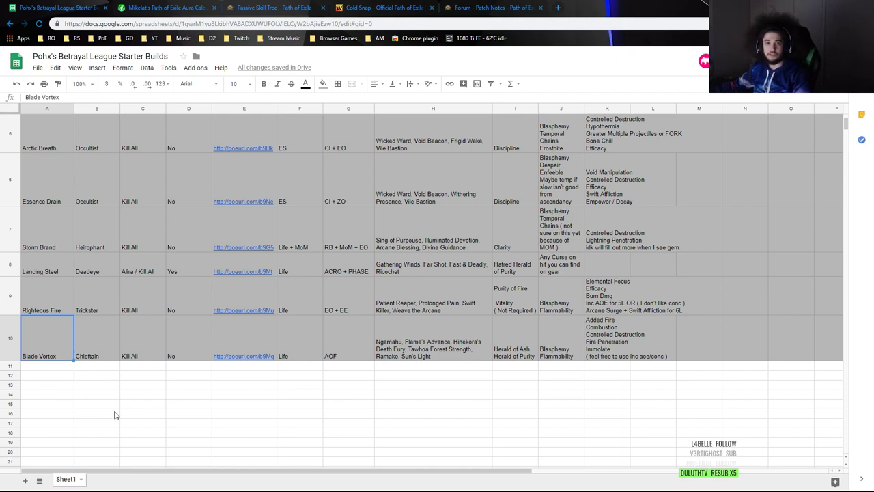
pyautogui.scroll(4, 6, 325)
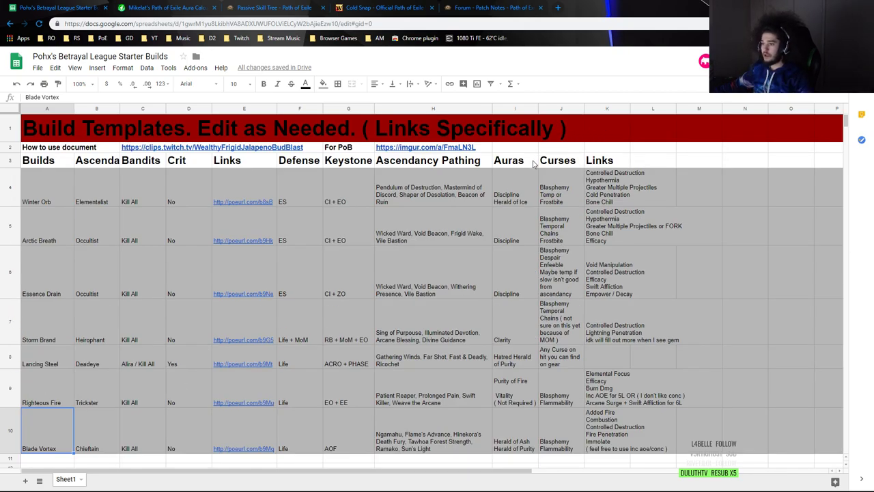
# Select the Winter Orb build link, view its passive tree in Path of Building, and place that window below the spreadsheet's Winter Orb row.
pyautogui.click(224, 189)
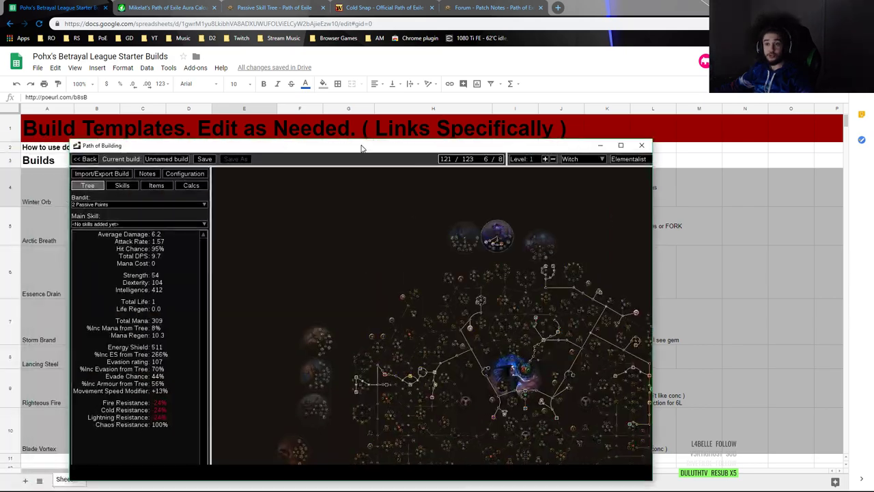
pyautogui.moveTo(363, 146); pyautogui.dragTo(329, 2)
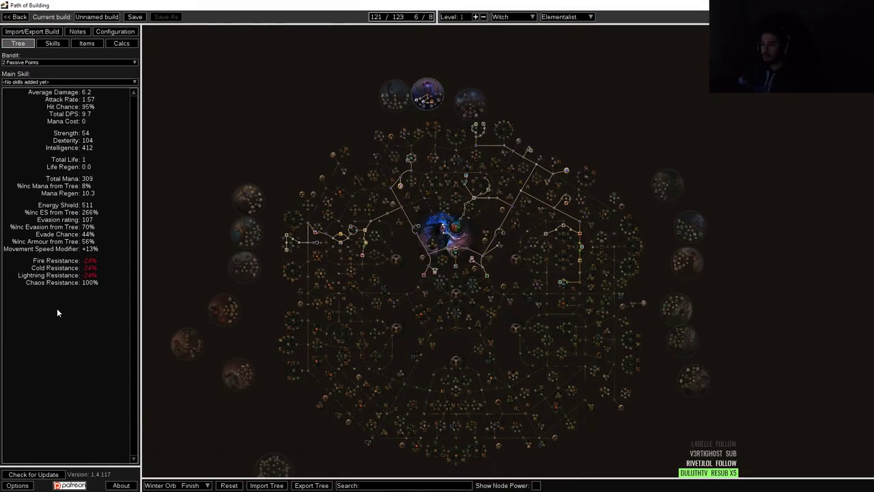
pyautogui.scroll(2, 205, 211)
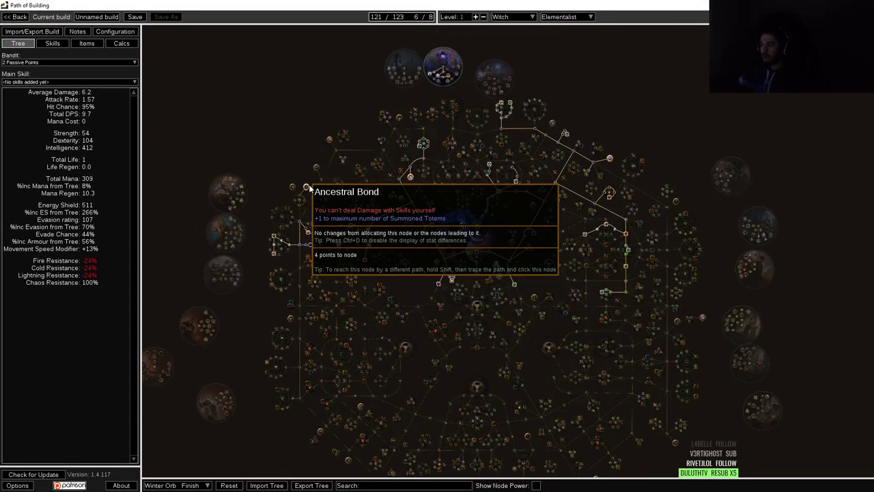
pyautogui.scroll(2, 524, 216)
pyautogui.scroll(-1, 524, 216)
pyautogui.moveTo(478, 5); pyautogui.dragTo(474, 197)
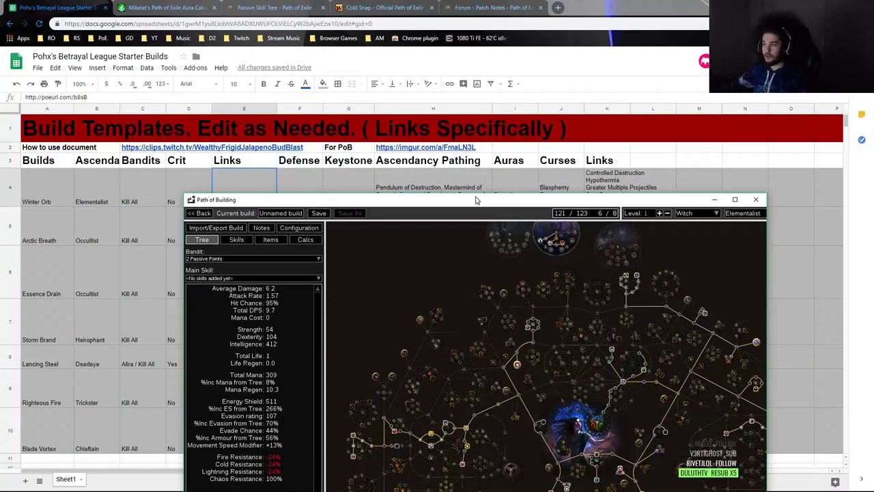
pyautogui.moveTo(396, 202); pyautogui.dragTo(380, 269)
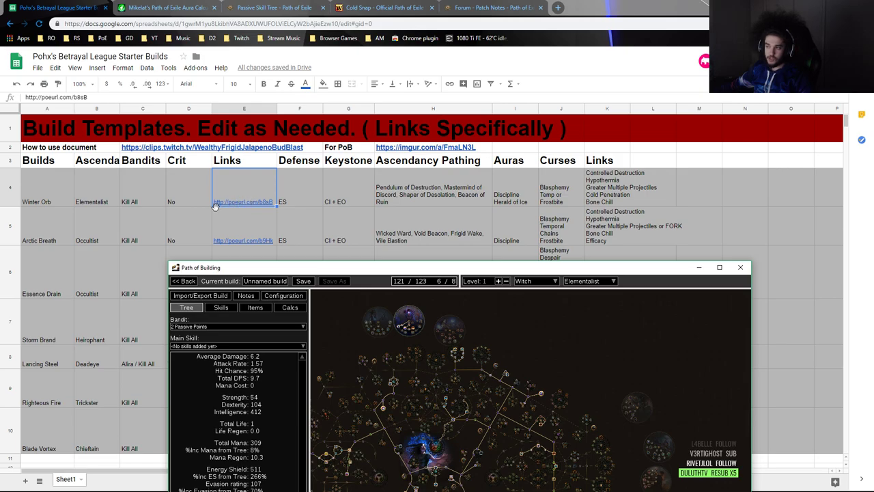
# Maximize the Path of Building window to show the Winter Orb passive tree full screen.
pyautogui.moveTo(387, 270); pyautogui.dragTo(368, 1)
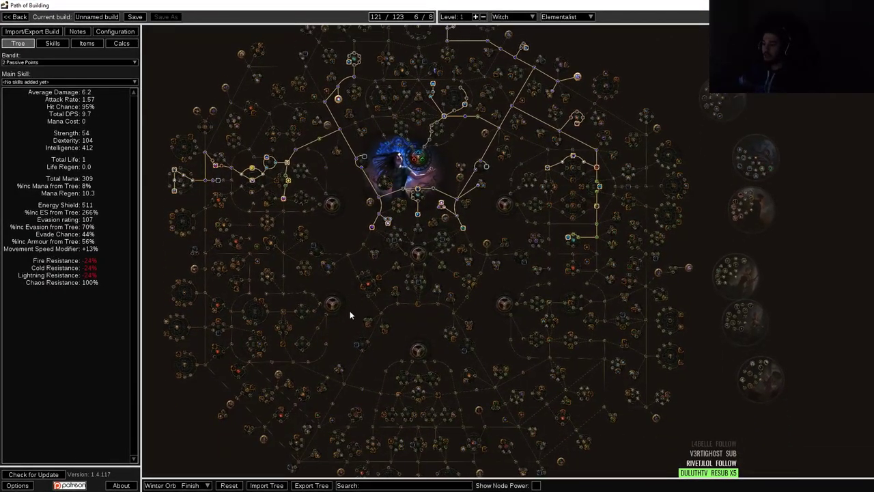
pyautogui.moveTo(445, 5); pyautogui.dragTo(462, 140)
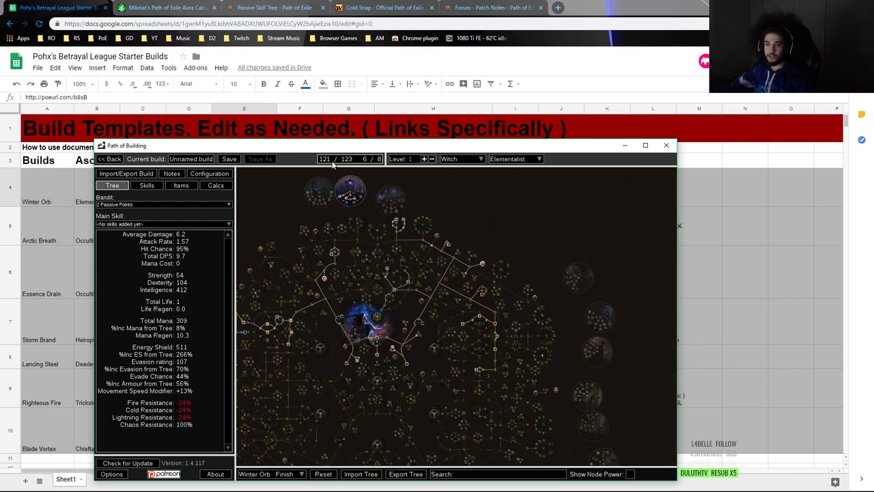
pyautogui.click(690, 51)
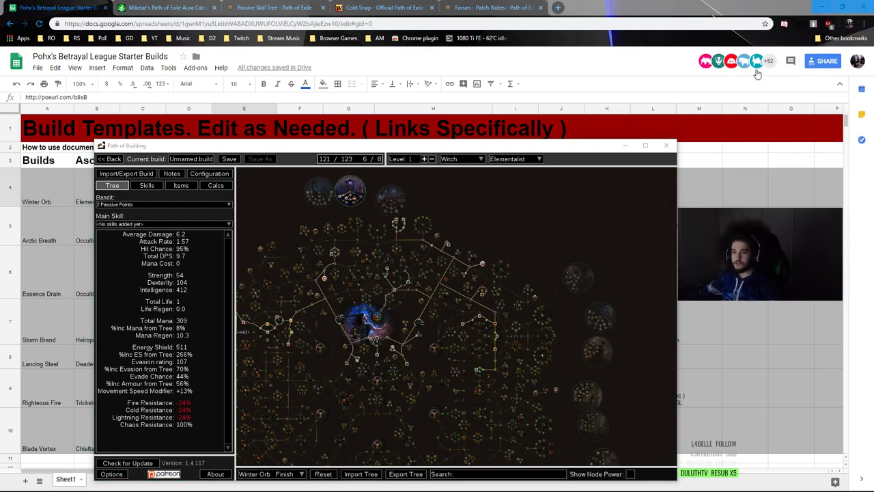
pyautogui.click(644, 144)
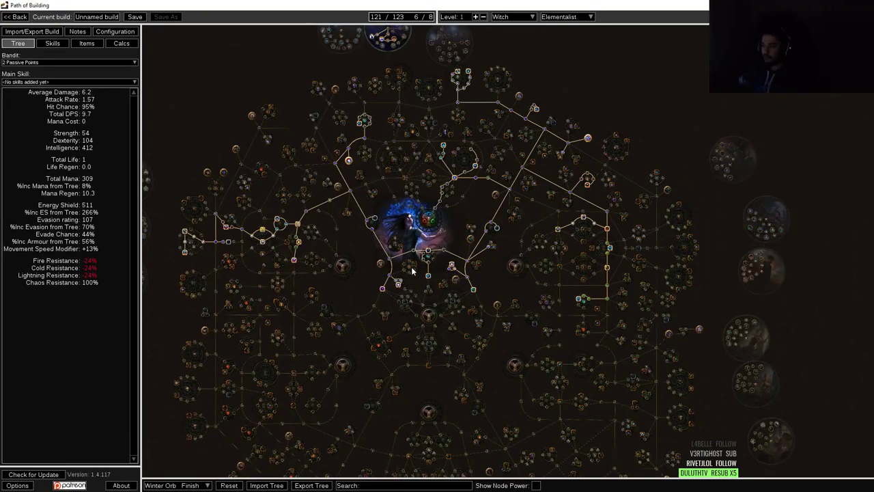
# Review the staged Winter Orb trees in the passive tree manager and close it.
pyautogui.scroll(2, 411, 271)
pyautogui.click(176, 485)
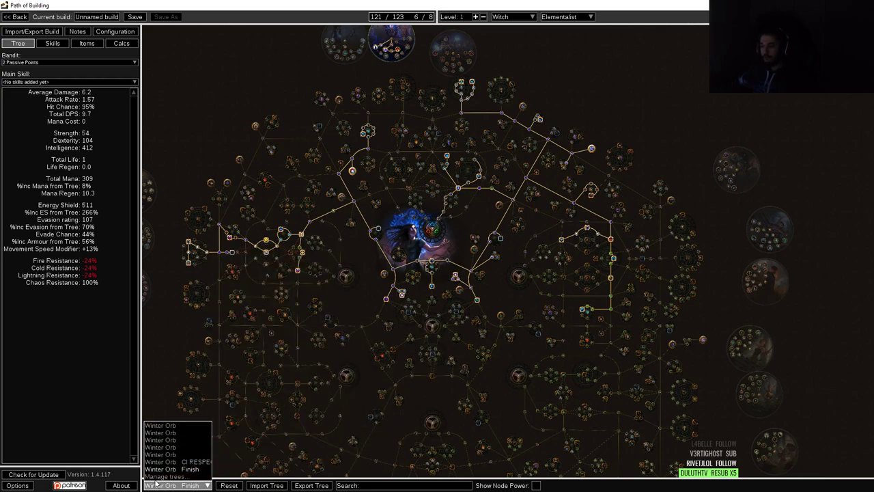
pyautogui.click(175, 476)
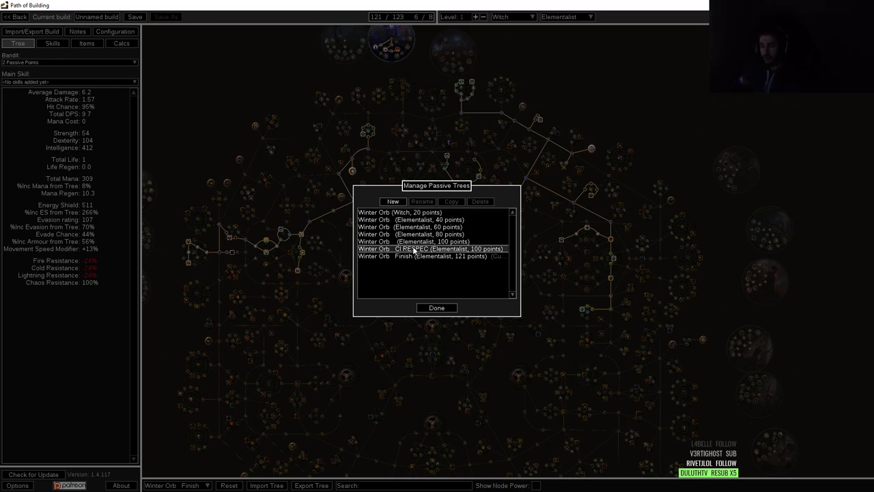
pyautogui.click(436, 308)
# Look over the finished Winter Orb passive tree, from the Witch's starting area out to the ascendancy circles.
pyautogui.scroll(3, 285, 284)
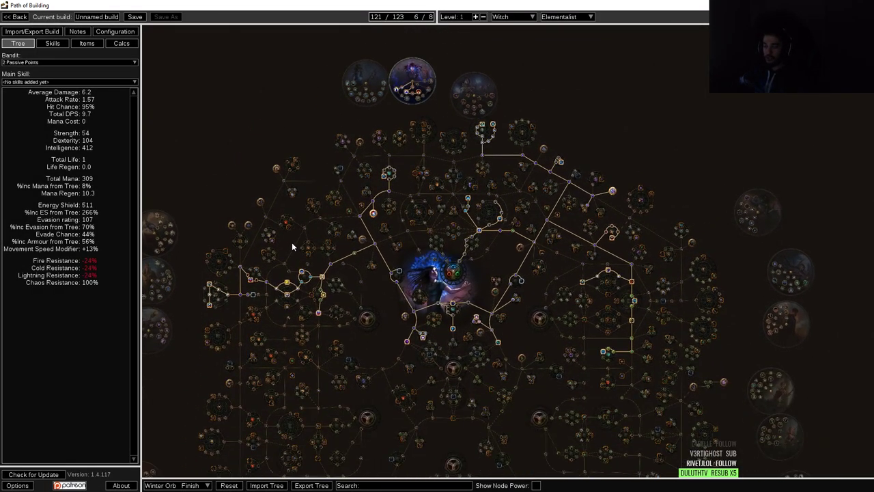
pyautogui.moveTo(264, 153); pyautogui.dragTo(240, 207)
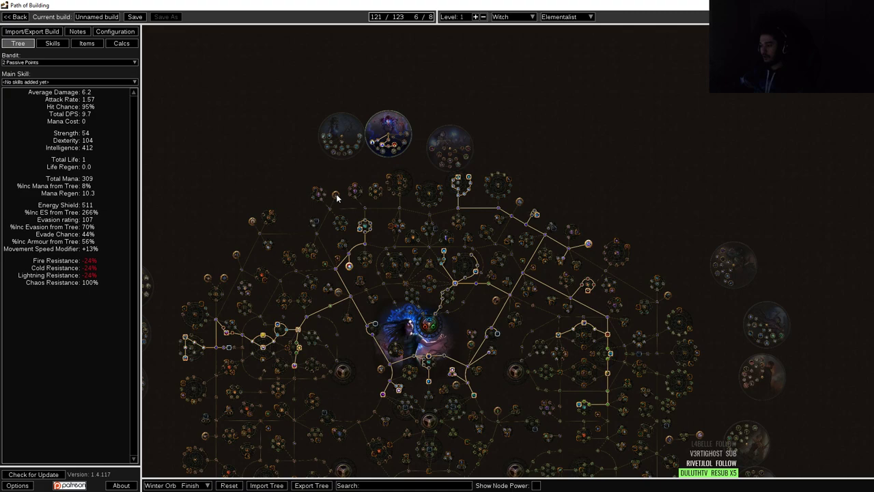
pyautogui.moveTo(452, 325); pyautogui.dragTo(469, 307)
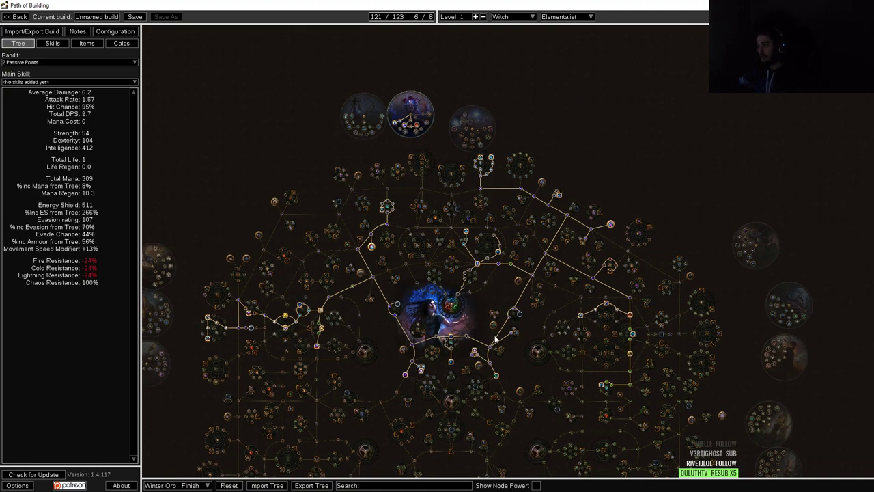
pyautogui.scroll(1, 498, 319)
pyautogui.moveTo(482, 297); pyautogui.dragTo(496, 310)
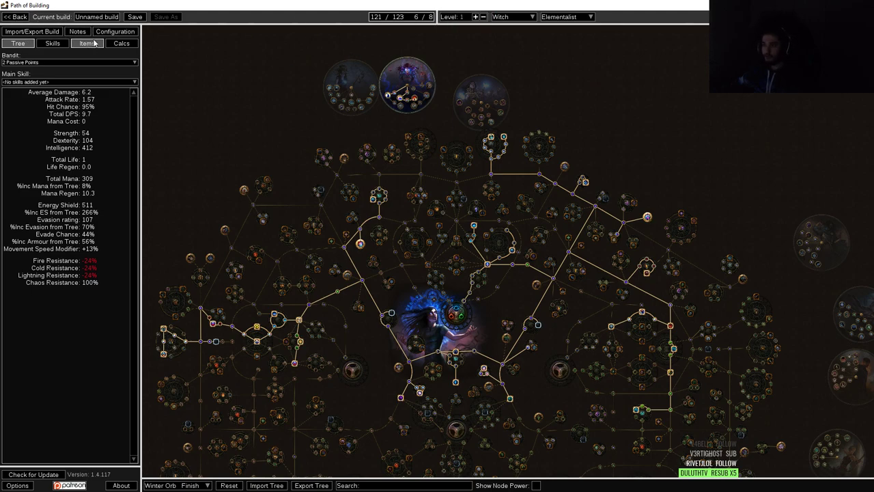
# Save the unnamed build as "Winter Orb" in the Builds folder and return to the build list.
pyautogui.click(135, 17)
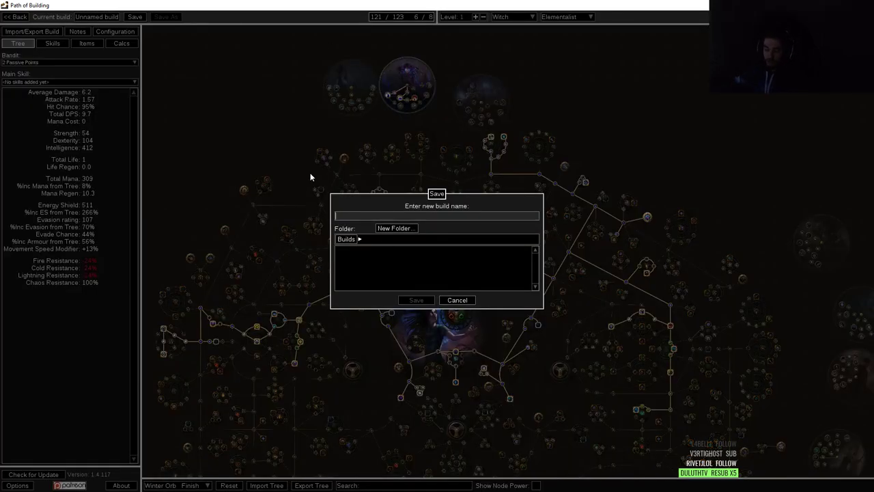
pyautogui.write('Winter Orb')
pyautogui.press('Return')
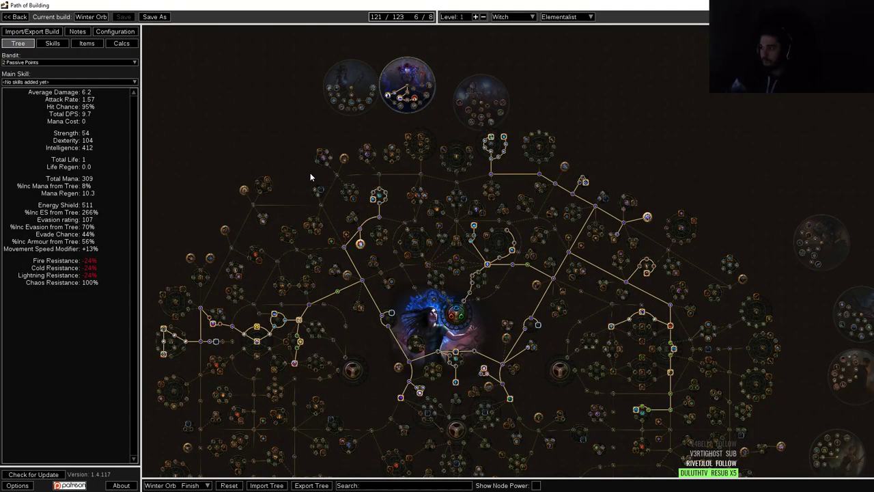
pyautogui.click(17, 17)
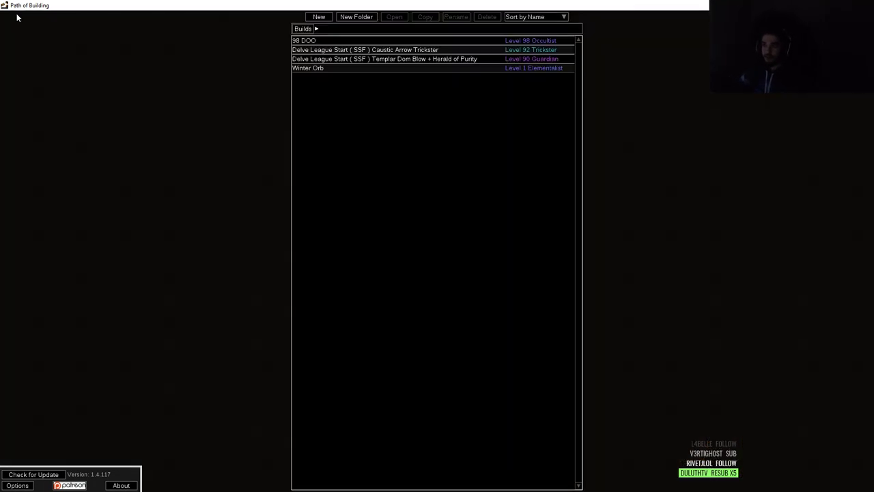
# Open the 98 DOO build and inspect its Phase Run and Concentrated Effect socket groups.
pyautogui.click(411, 41)
pyautogui.doubleClick(411, 41)
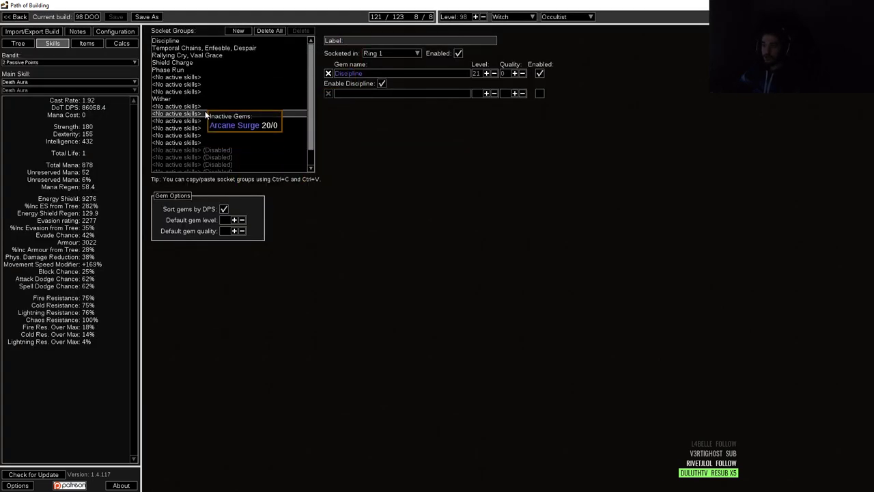
pyautogui.click(187, 74)
pyautogui.scroll(-1, 203, 116)
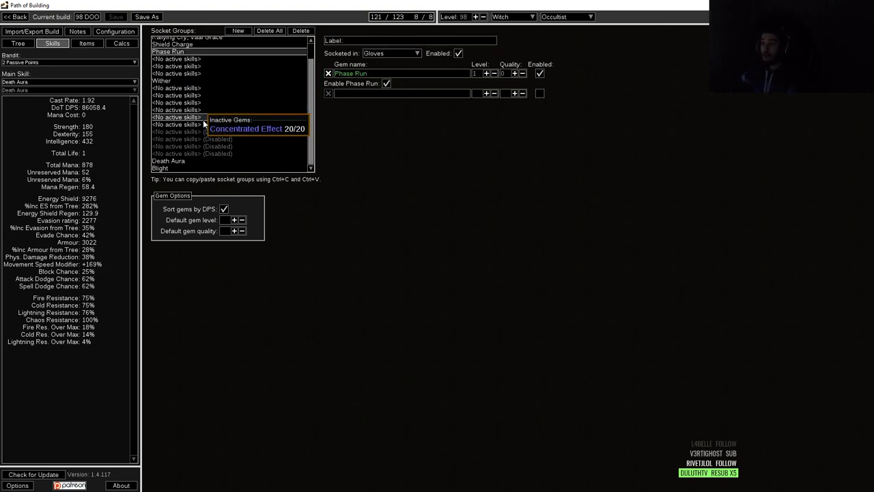
pyautogui.click(203, 118)
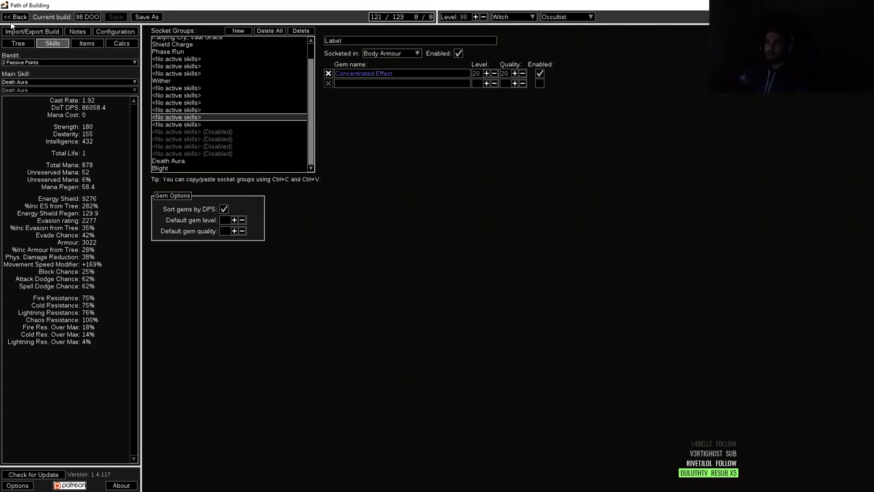
# Return to the build list and close Path of Building.
pyautogui.click(14, 17)
pyautogui.doubleClick(404, 4)
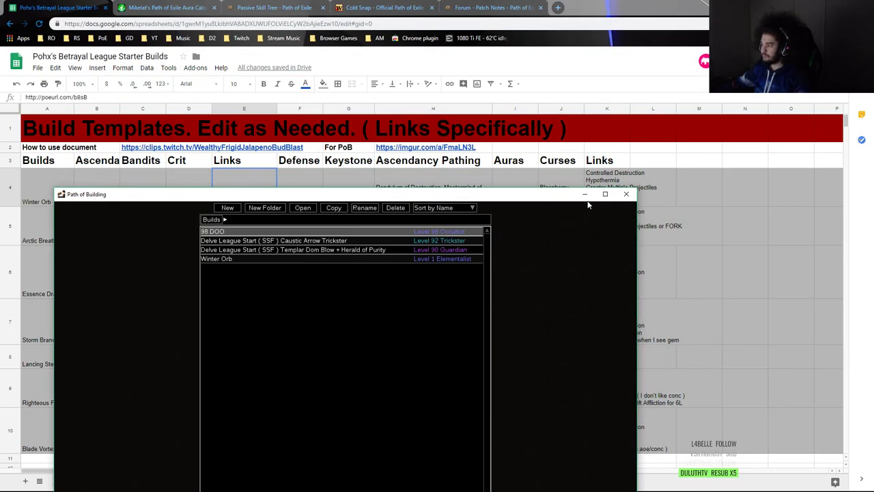
pyautogui.click(627, 194)
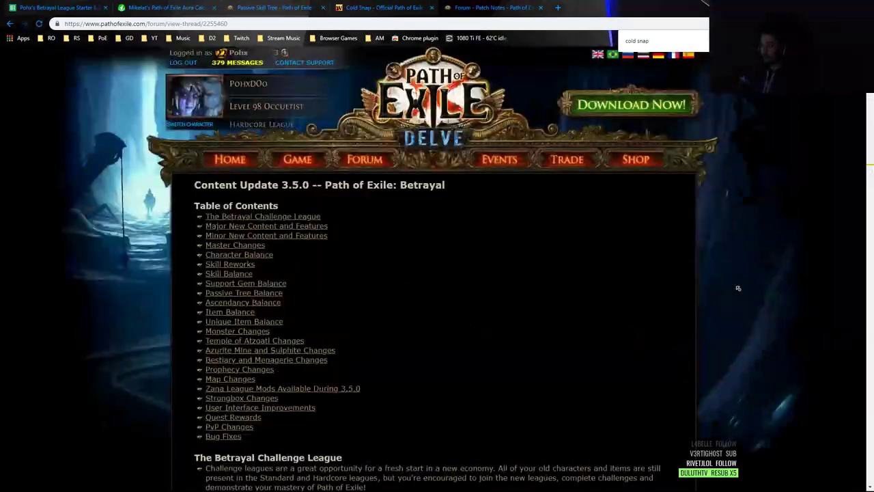
# Go from the Betrayal patch notes to the Path of Exile home page and browse down to its News section.
pyautogui.click(477, 104)
pyautogui.scroll(-1, 478, 104)
pyautogui.moveTo(483, 201)
pyautogui.scroll(-1, 483, 201)
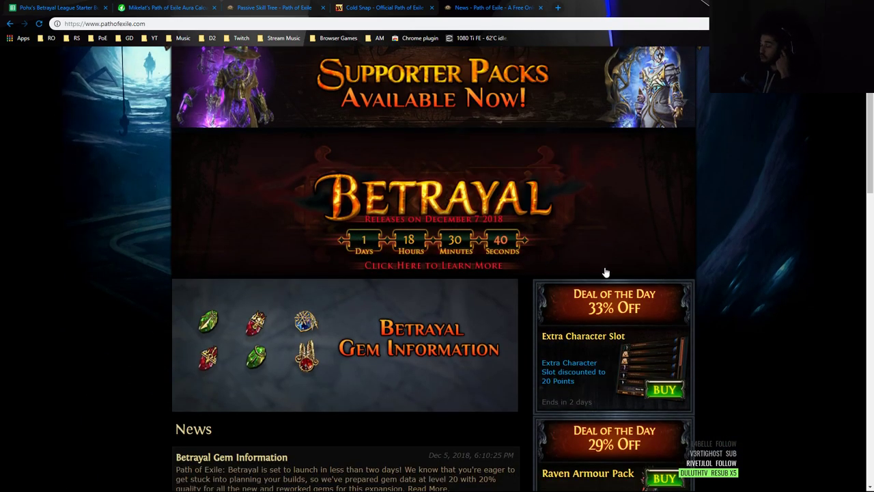
pyautogui.scroll(-4, 605, 273)
pyautogui.scroll(-1, 635, 291)
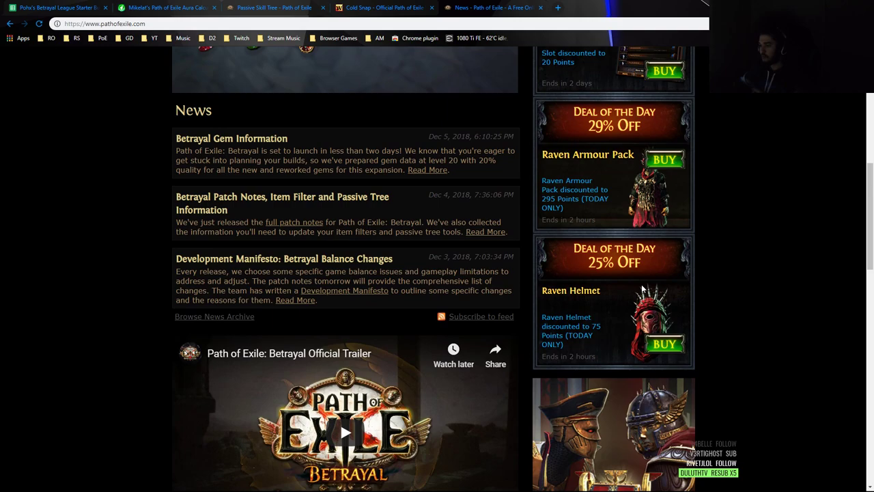